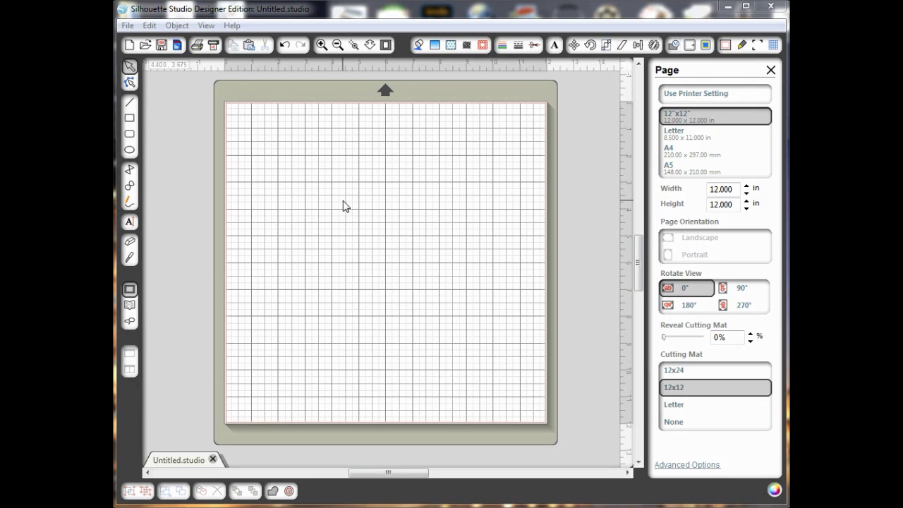
- Open Happy Panda.dxf after filtering the file browser to AutoCAD Interchange (*.dxf) files
{"action": "left_click", "coordinate": [129, 27]}
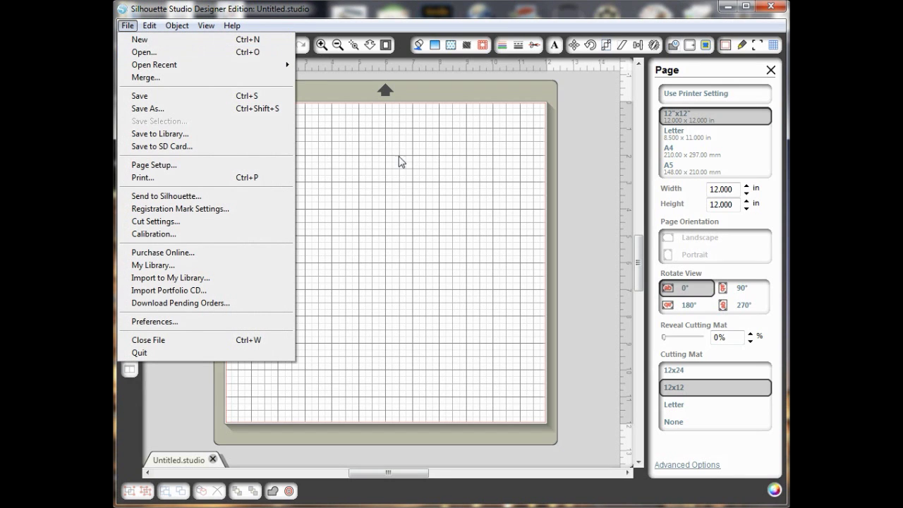
{"action": "left_click", "coordinate": [150, 437]}
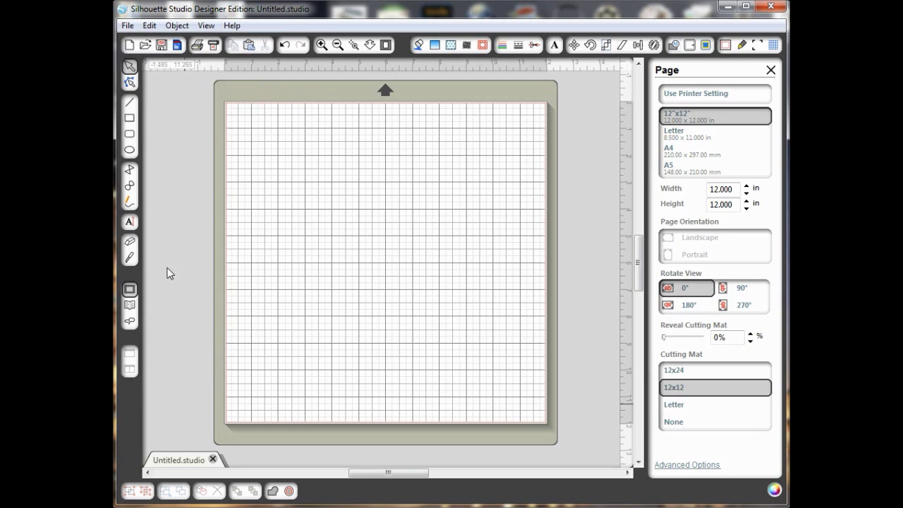
{"action": "left_click", "coordinate": [127, 26]}
{"action": "left_click", "coordinate": [142, 52]}
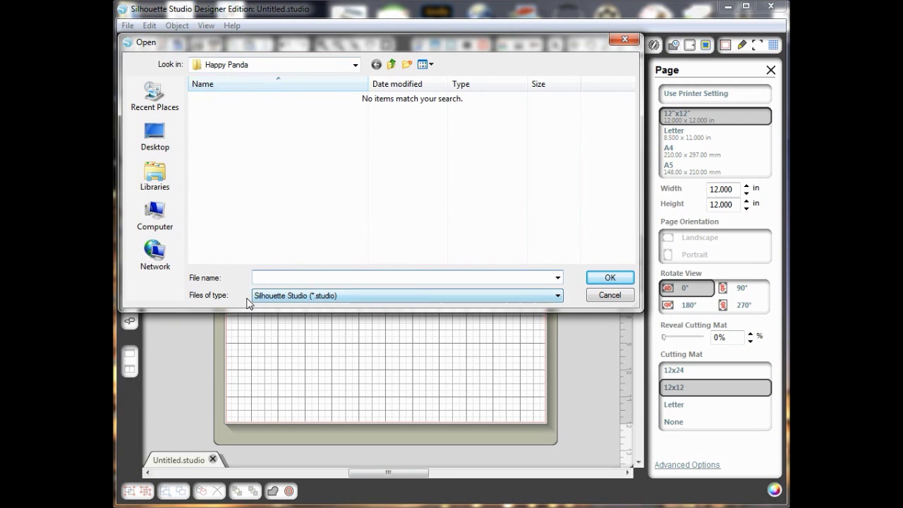
{"action": "left_click", "coordinate": [348, 295]}
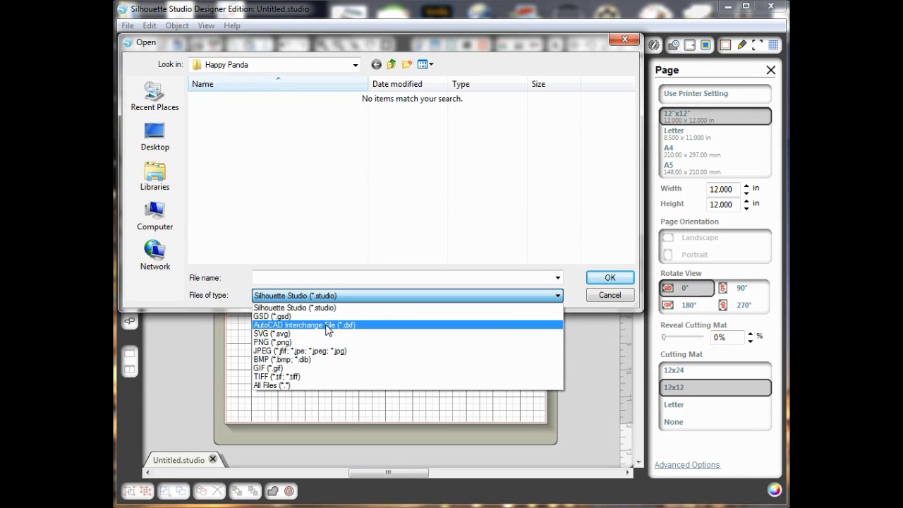
{"action": "left_click", "coordinate": [327, 325]}
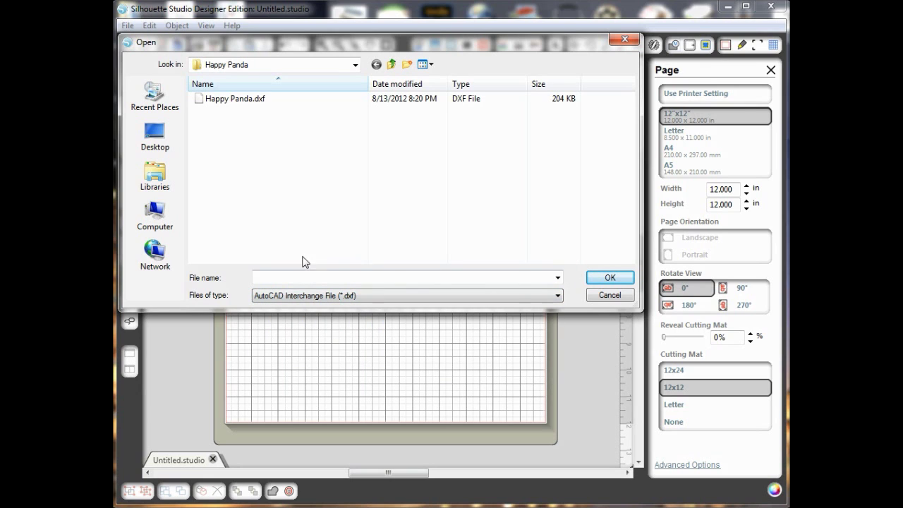
{"action": "left_click", "coordinate": [239, 99]}
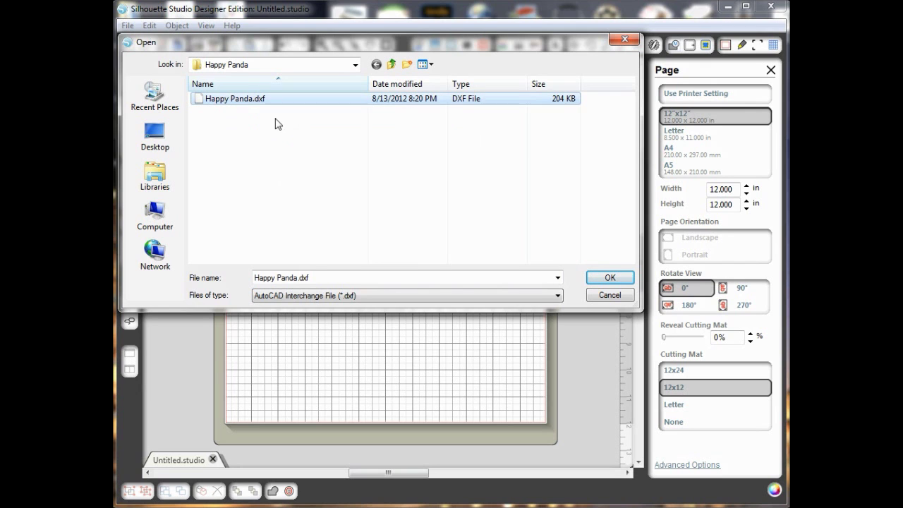
{"action": "left_click", "coordinate": [601, 281]}
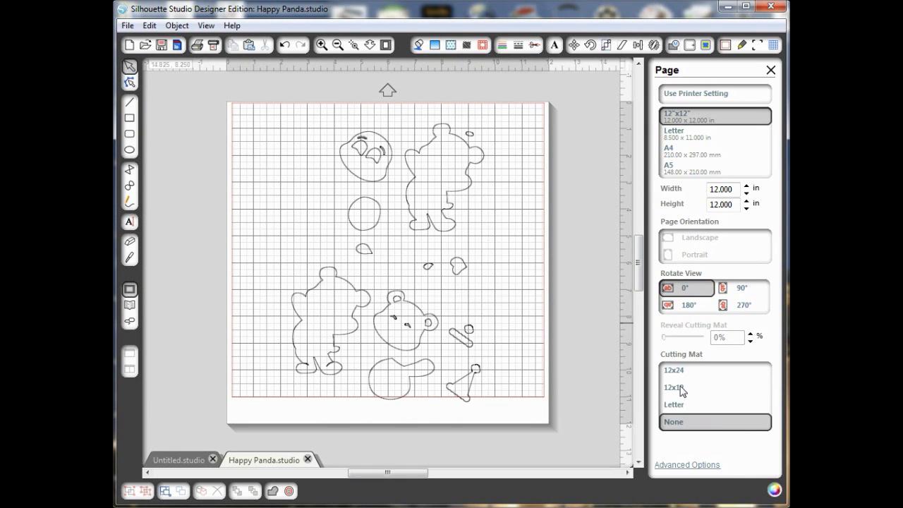
- Set the cutting mat to 12x12 and undo an accidental nudge of the panda pieces
{"action": "left_click", "coordinate": [681, 390]}
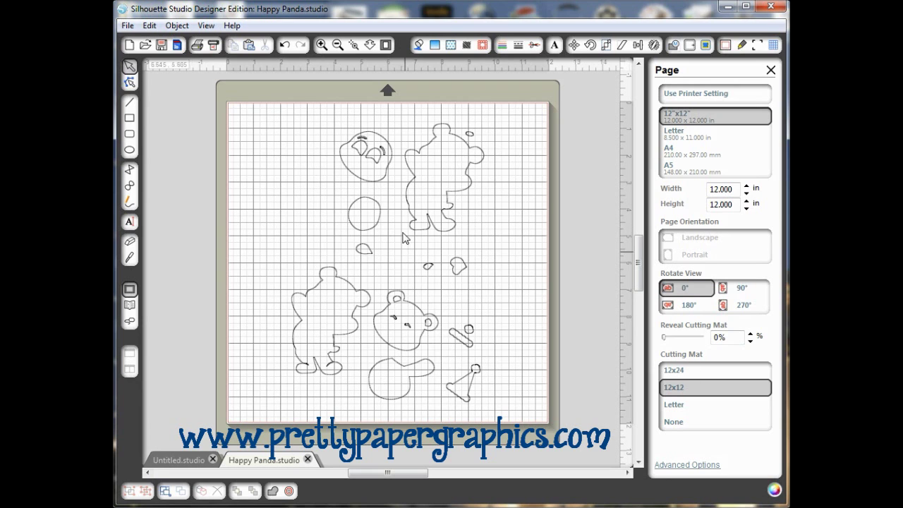
{"action": "mouse_move", "coordinate": [445, 239]}
{"action": "left_mouse_down"}
{"action": "mouse_move", "coordinate": [464, 235]}
{"action": "mouse_move", "coordinate": [444, 243]}
{"action": "mouse_move", "coordinate": [458, 246]}
{"action": "mouse_move", "coordinate": [439, 240]}
{"action": "mouse_move", "coordinate": [453, 254]}
{"action": "mouse_move", "coordinate": [449, 237]}
{"action": "left_mouse_up"}
{"action": "left_click", "coordinate": [451, 237]}
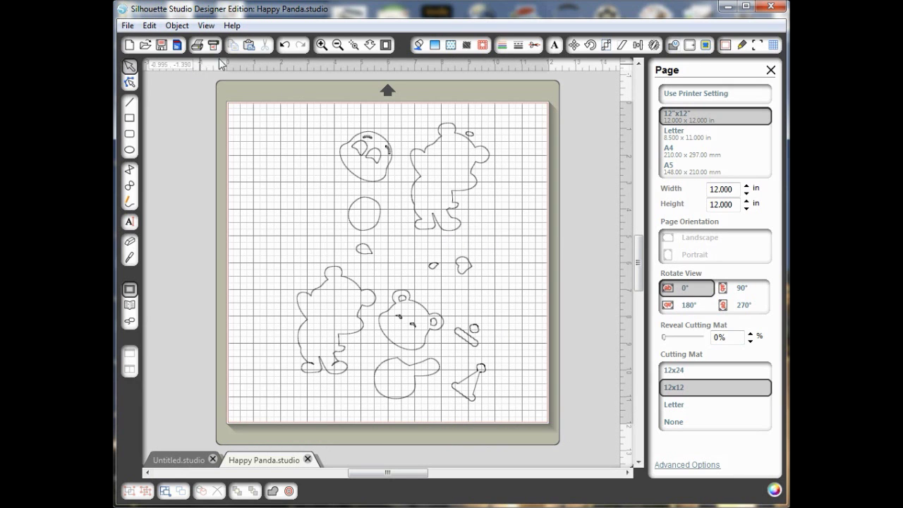
{"action": "left_click", "coordinate": [285, 45]}
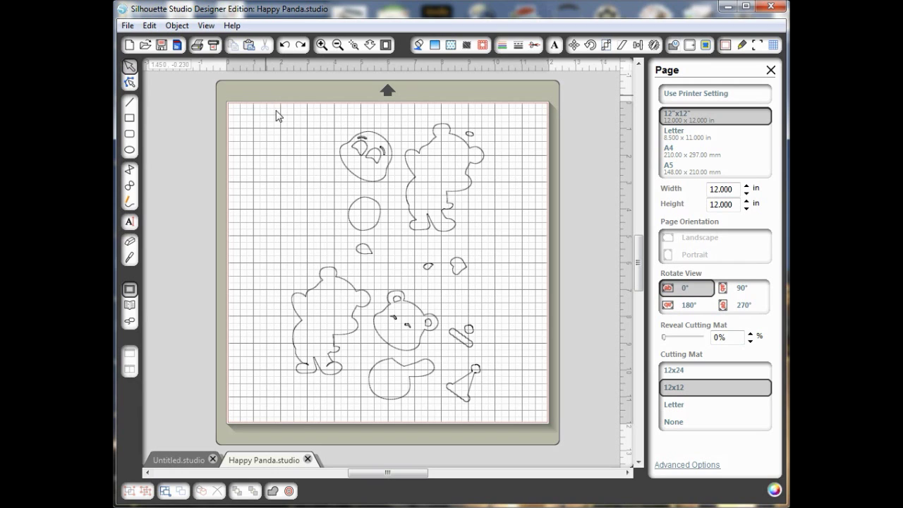
- Select all panda pieces, raise them on the mat, and scale them to about 7.17 × 10.37 in
{"action": "left_click_drag", "start_coordinate": [271, 107], "coordinate": [555, 443]}
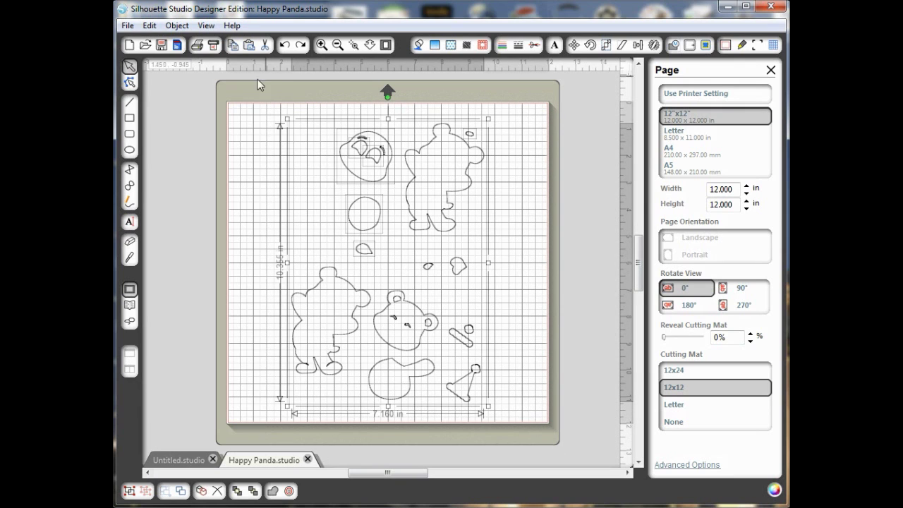
{"action": "left_click", "coordinate": [262, 101]}
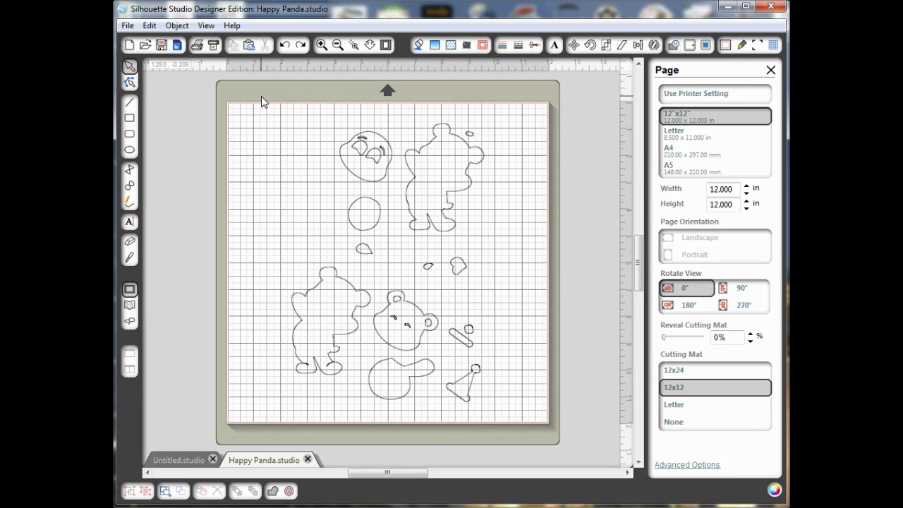
{"action": "left_click_drag", "start_coordinate": [260, 100], "coordinate": [531, 452]}
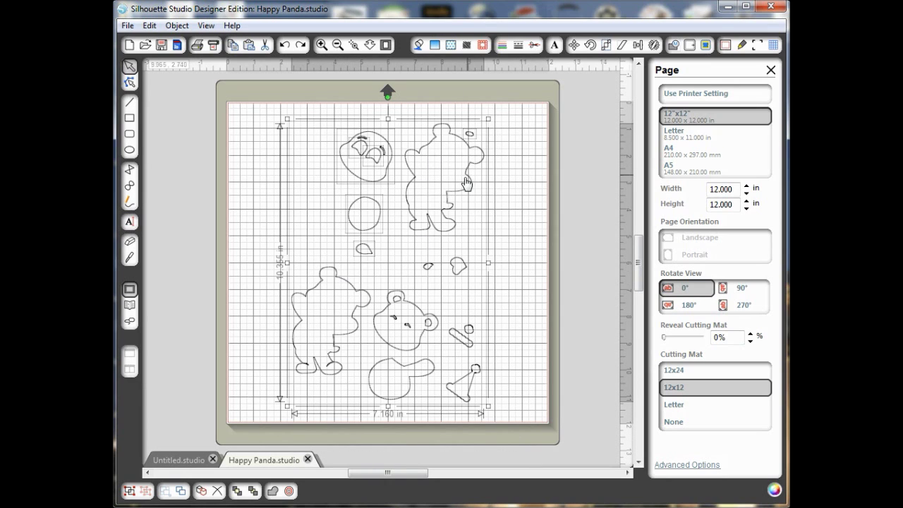
{"action": "left_click_drag", "start_coordinate": [469, 192], "coordinate": [467, 172]}
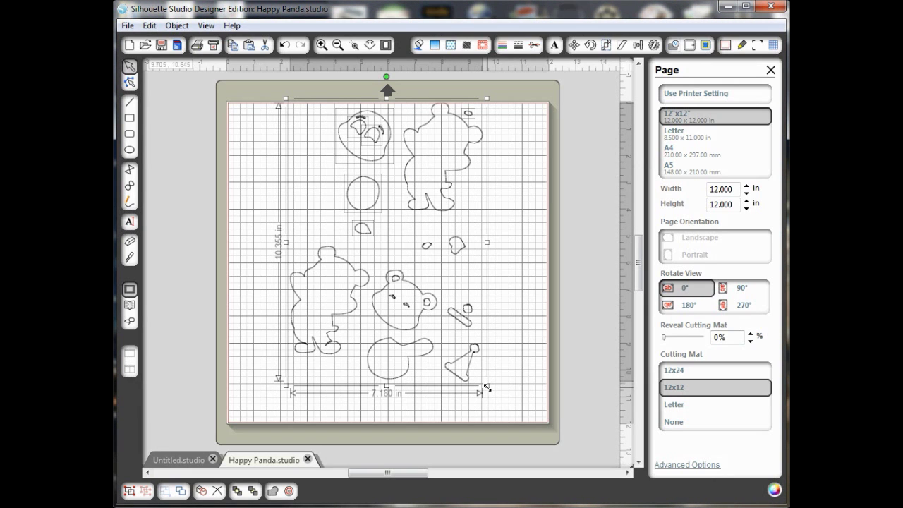
{"action": "mouse_move", "coordinate": [486, 386]}
{"action": "left_mouse_down"}
{"action": "mouse_move", "coordinate": [514, 416]}
{"action": "mouse_move", "coordinate": [478, 393]}
{"action": "left_mouse_up"}
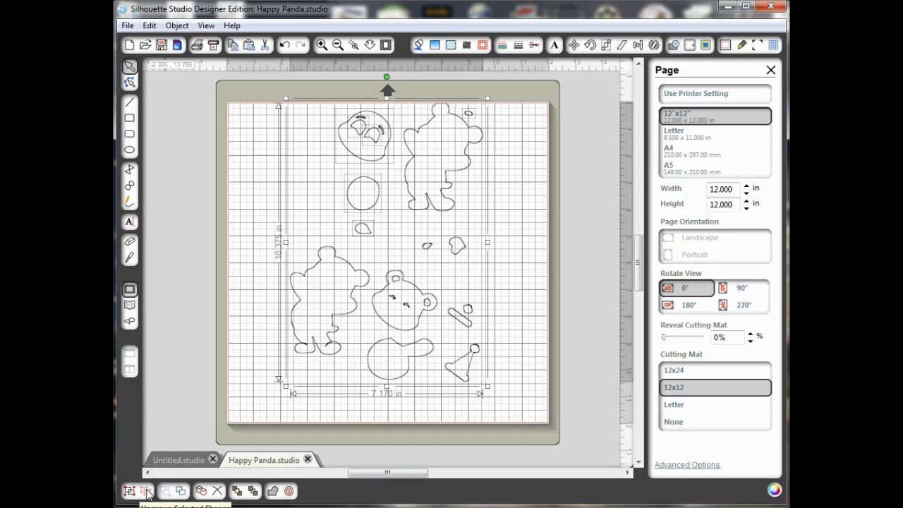
- Release the compound paths so the panda parts become separate shapes
{"action": "left_click", "coordinate": [151, 27]}
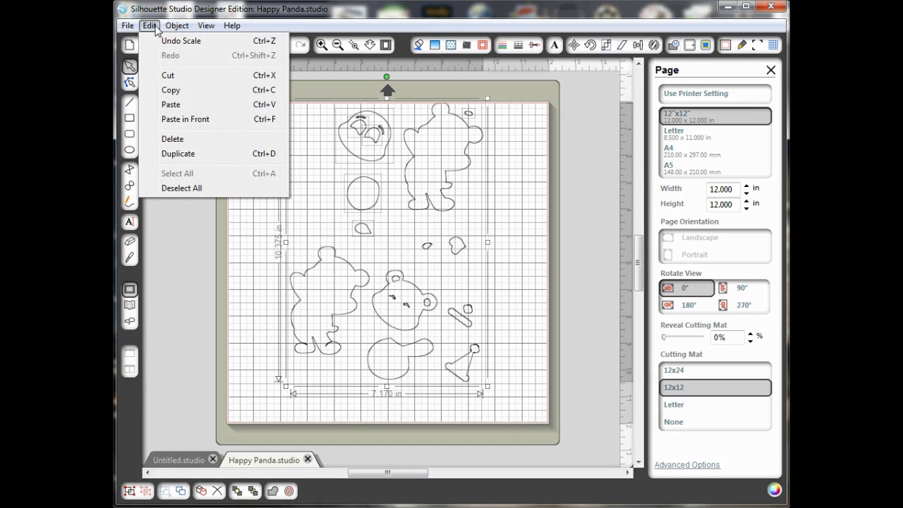
{"action": "mouse_move", "coordinate": [177, 28]}
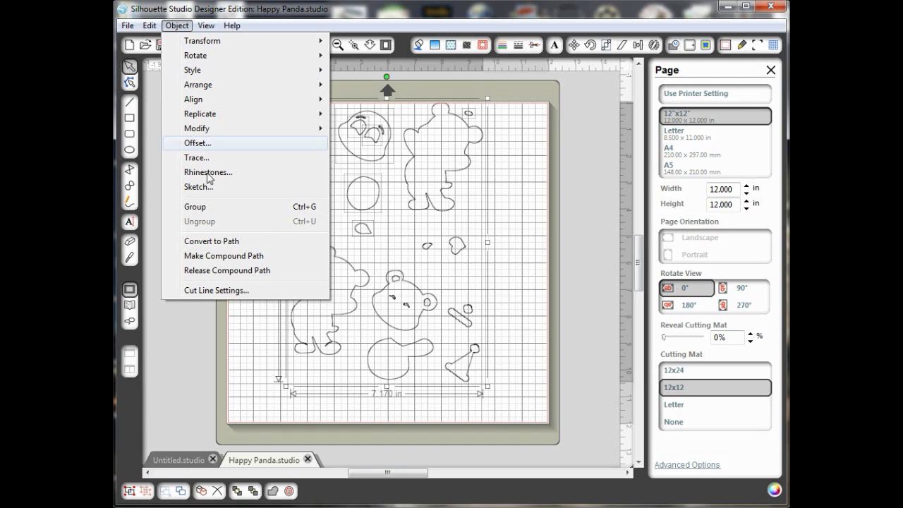
{"action": "left_click", "coordinate": [230, 275]}
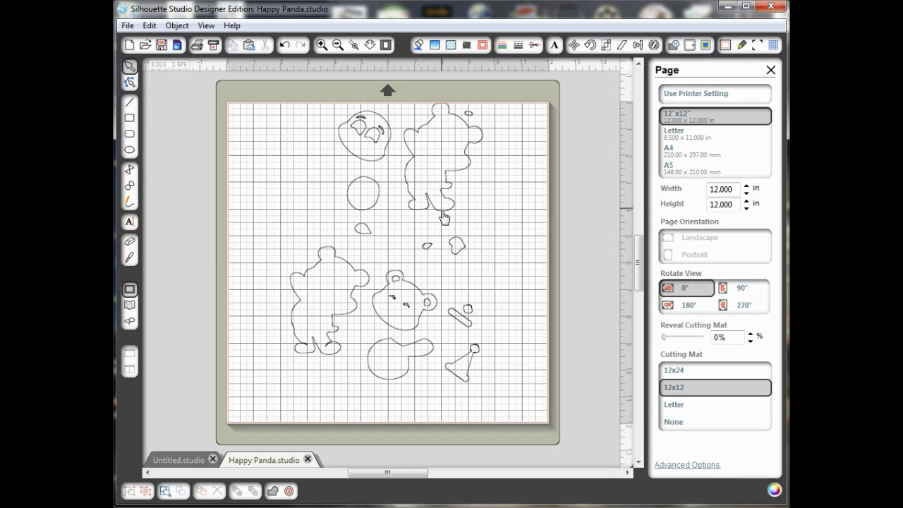
- Nudge the standing panda and the panda head slightly into new positions
{"action": "left_click_drag", "start_coordinate": [443, 210], "coordinate": [446, 213]}
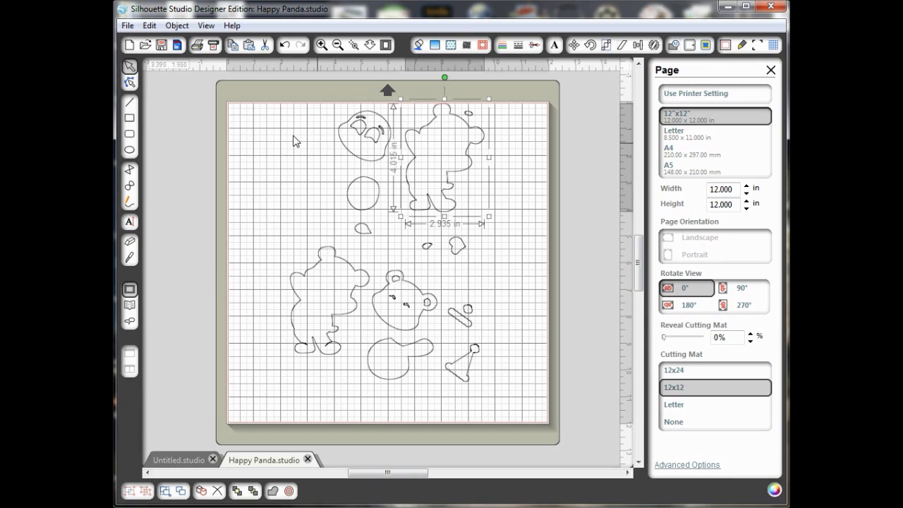
{"action": "left_click", "coordinate": [307, 172]}
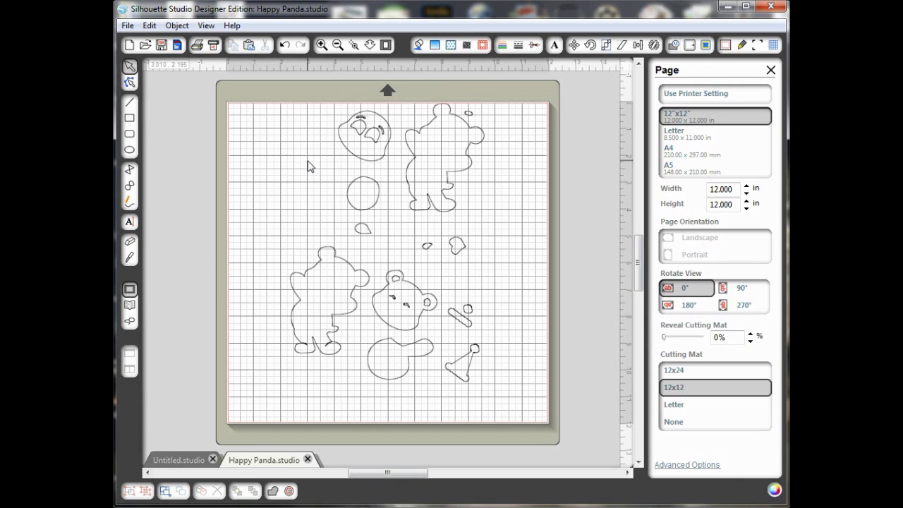
{"action": "left_click", "coordinate": [374, 165]}
{"action": "left_click_drag", "start_coordinate": [374, 165], "coordinate": [369, 167]}
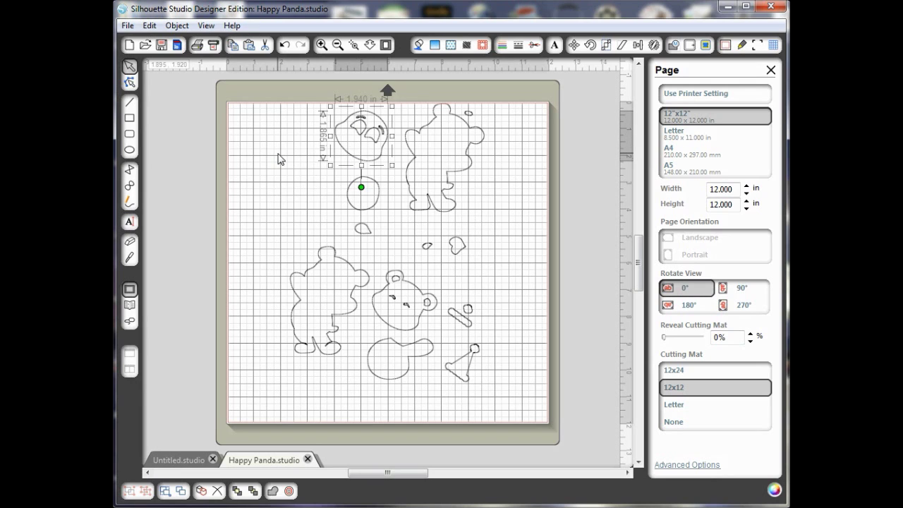
- Undo the head move and group the panda face pieces together
{"action": "left_click", "coordinate": [284, 46]}
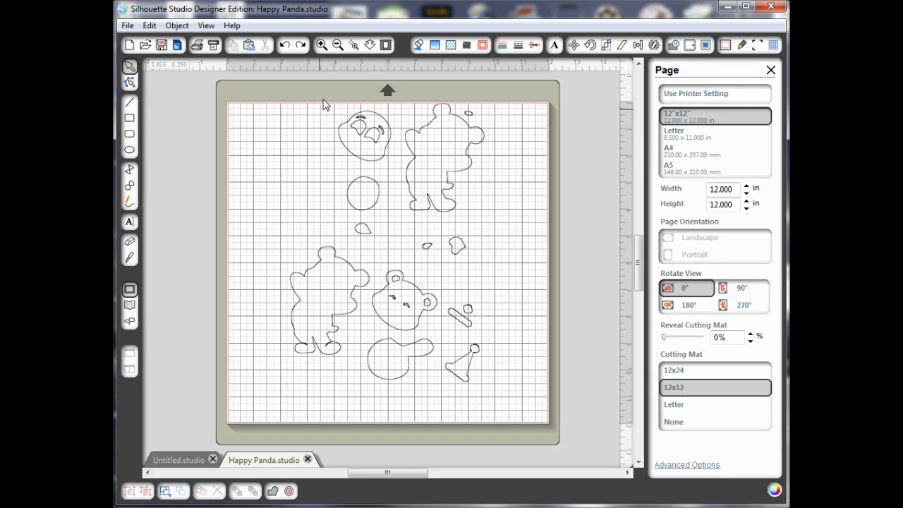
{"action": "left_click", "coordinate": [376, 156]}
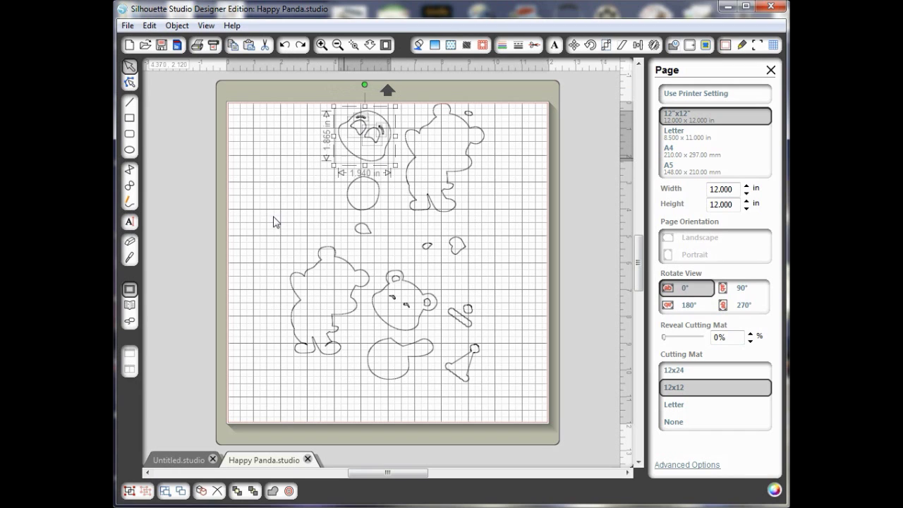
{"action": "left_click", "coordinate": [129, 493]}
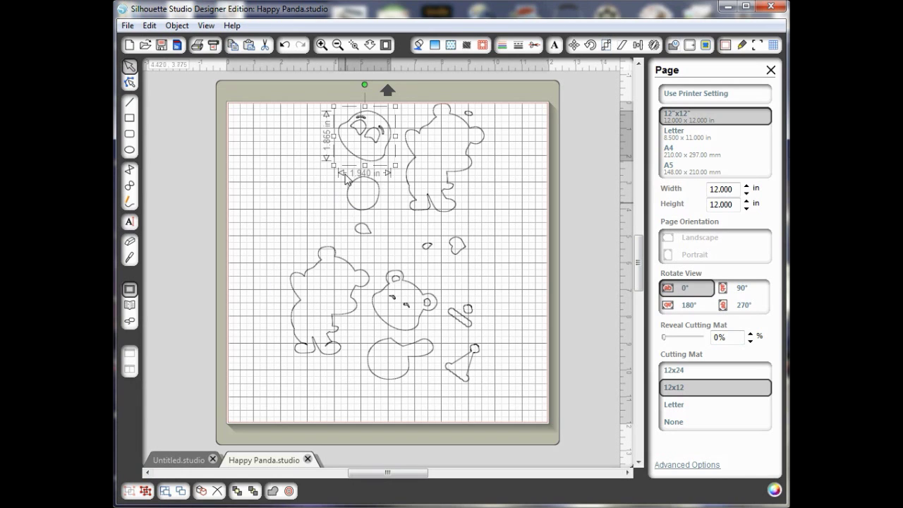
- Move the face, the round piece and the small oval into the mat's top-left corner
{"action": "left_click_drag", "start_coordinate": [323, 158], "coordinate": [263, 164]}
{"action": "left_click", "coordinate": [357, 164]}
{"action": "left_click_drag", "start_coordinate": [350, 206], "coordinate": [294, 161]}
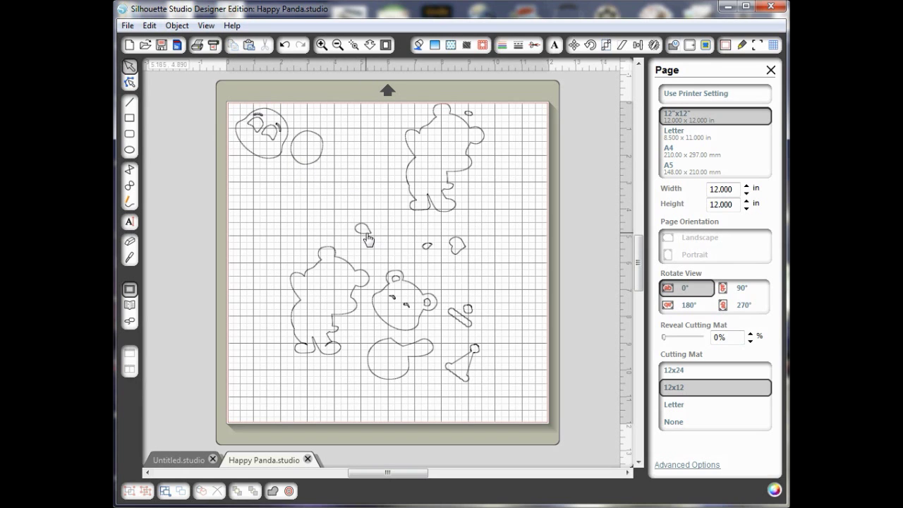
{"action": "left_click_drag", "start_coordinate": [365, 229], "coordinate": [290, 178]}
{"action": "left_click", "coordinate": [349, 206]}
- Move the standing bear to the top-right corner and the left bear, with its small pieces, to the bottom-left
{"action": "left_click_drag", "start_coordinate": [392, 100], "coordinate": [500, 234]}
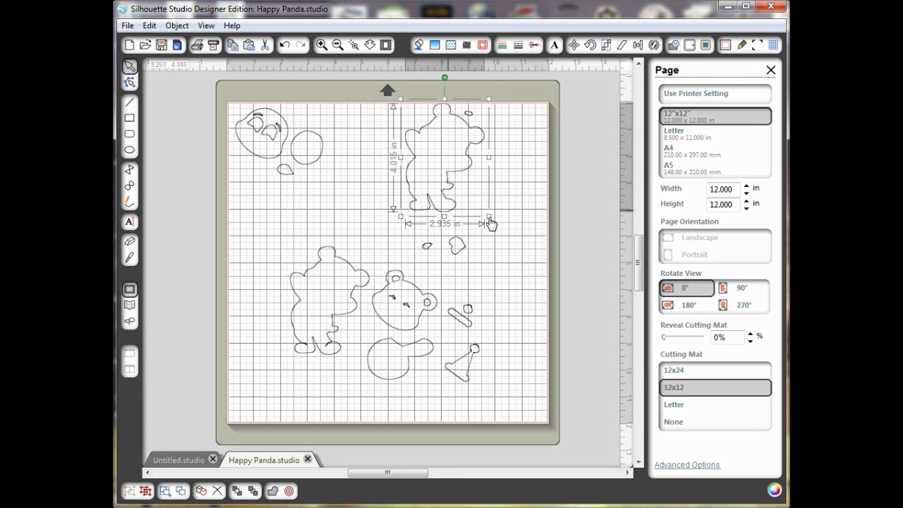
{"action": "left_click_drag", "start_coordinate": [450, 215], "coordinate": [506, 223]}
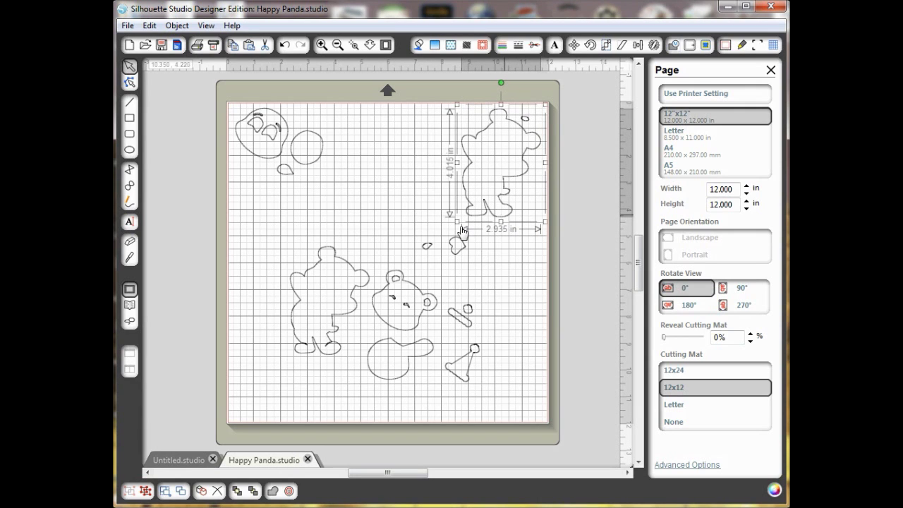
{"action": "left_click", "coordinate": [332, 328]}
{"action": "mouse_move", "coordinate": [333, 328]}
{"action": "left_mouse_down"}
{"action": "mouse_move", "coordinate": [328, 323]}
{"action": "mouse_move", "coordinate": [331, 334]}
{"action": "left_mouse_up"}
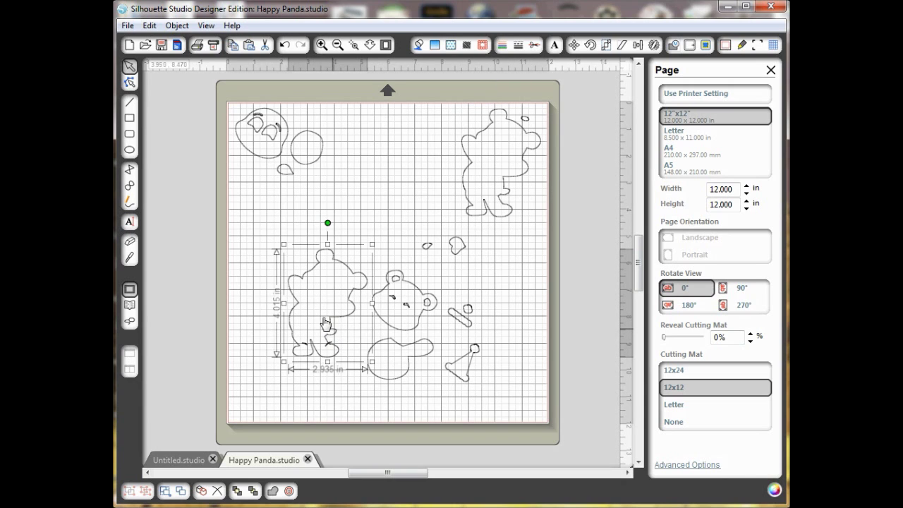
{"action": "left_click", "coordinate": [283, 46]}
{"action": "left_click", "coordinate": [283, 46]}
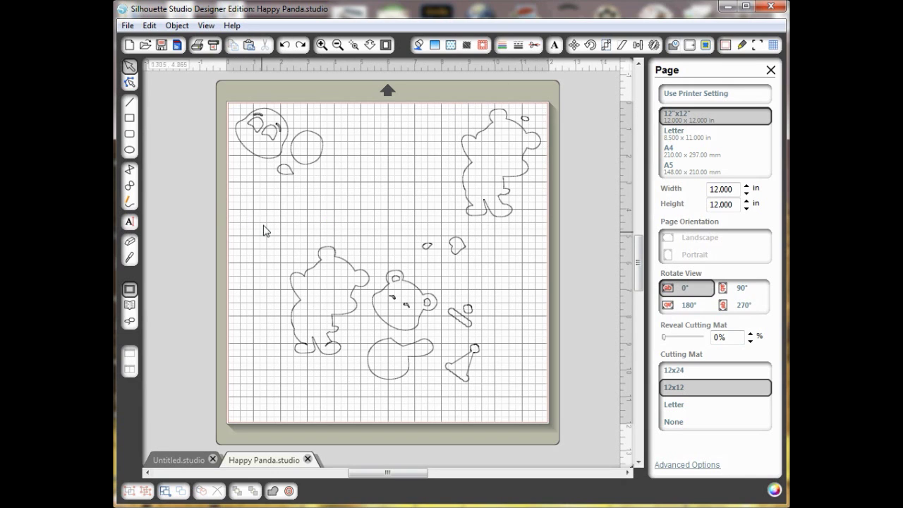
{"action": "left_click_drag", "start_coordinate": [363, 307], "coordinate": [374, 375]}
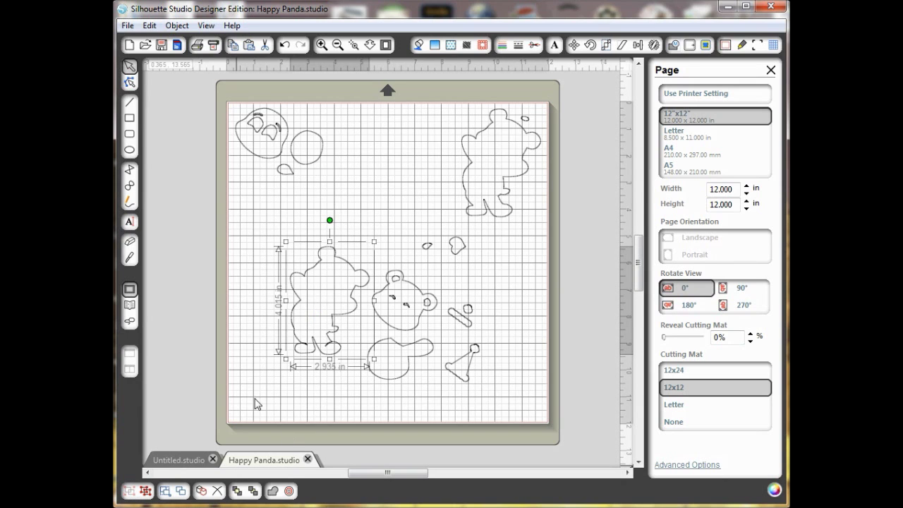
{"action": "left_click_drag", "start_coordinate": [310, 354], "coordinate": [244, 431]}
- Group the bear face pieces, shift the face left, and lower the round body piece
{"action": "left_click_drag", "start_coordinate": [340, 251], "coordinate": [448, 354]}
{"action": "left_click", "coordinate": [130, 491]}
{"action": "mouse_move", "coordinate": [407, 333]}
{"action": "left_mouse_down"}
{"action": "mouse_move", "coordinate": [305, 282]}
{"action": "mouse_move", "coordinate": [390, 330]}
{"action": "left_mouse_up"}
{"action": "left_click_drag", "start_coordinate": [383, 387], "coordinate": [377, 423]}
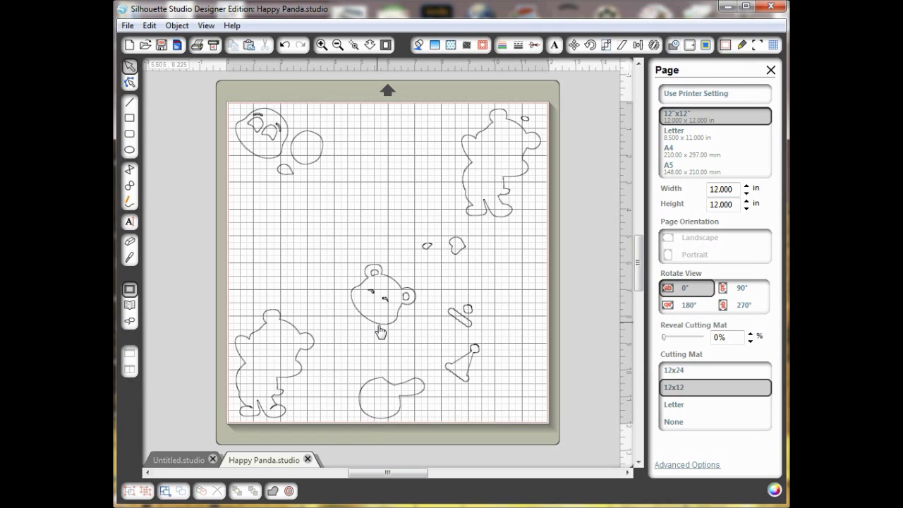
- Set the bear face above the body, move the party hat right, and group the bone with the circle
{"action": "left_click_drag", "start_coordinate": [379, 331], "coordinate": [382, 375]}
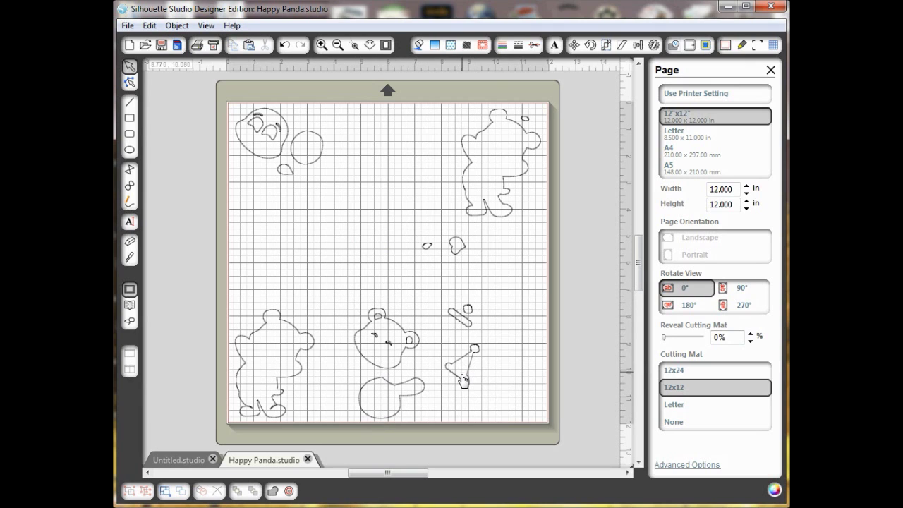
{"action": "left_click_drag", "start_coordinate": [475, 386], "coordinate": [529, 419]}
{"action": "left_click", "coordinate": [462, 315]}
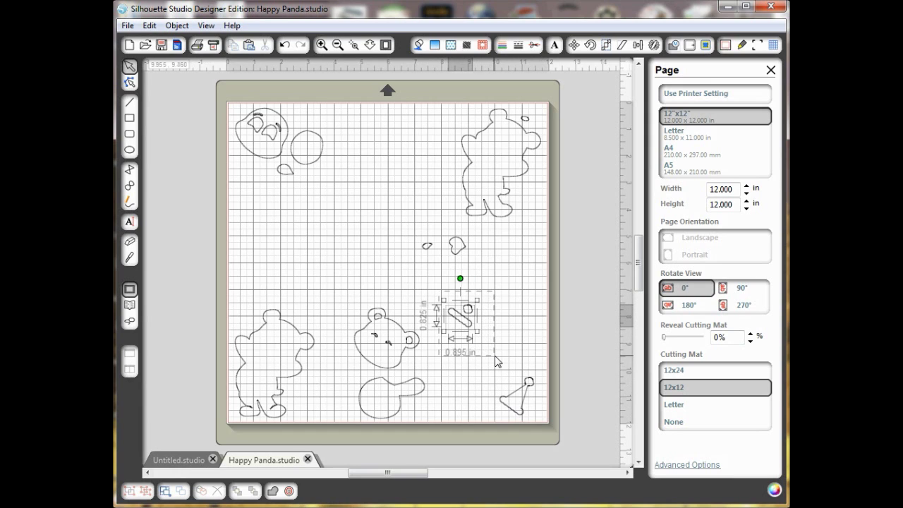
{"action": "left_click", "coordinate": [129, 490]}
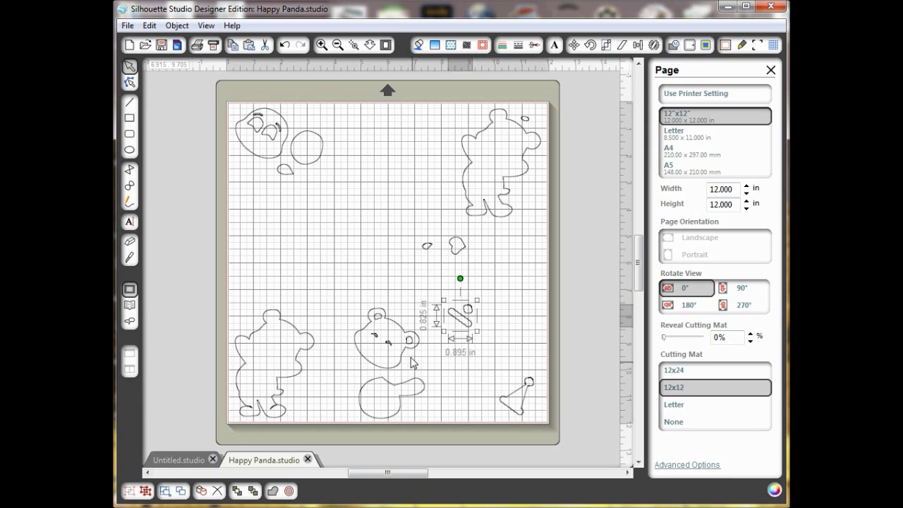
{"action": "left_click_drag", "start_coordinate": [462, 331], "coordinate": [532, 334]}
- Move the small blob and arc pieces over to the mat's right side
{"action": "left_click_drag", "start_coordinate": [460, 256], "coordinate": [523, 276]}
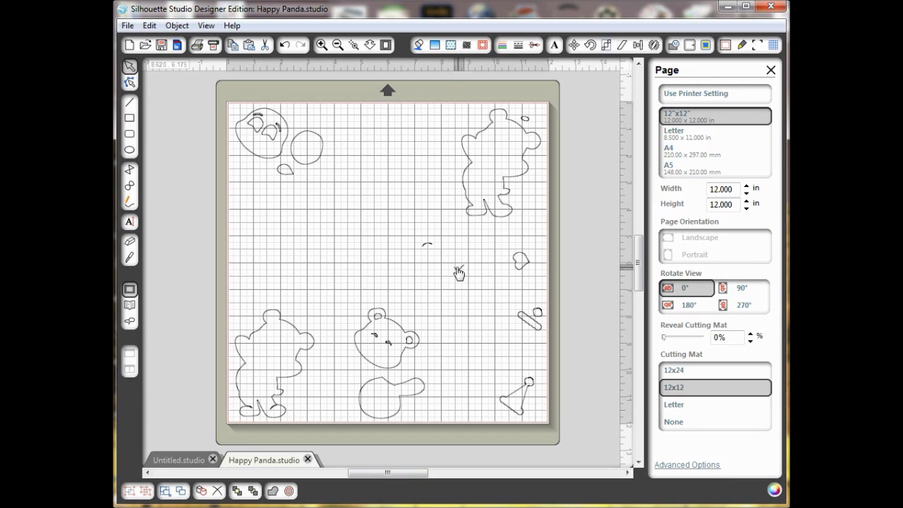
{"action": "left_click_drag", "start_coordinate": [431, 267], "coordinate": [428, 261]}
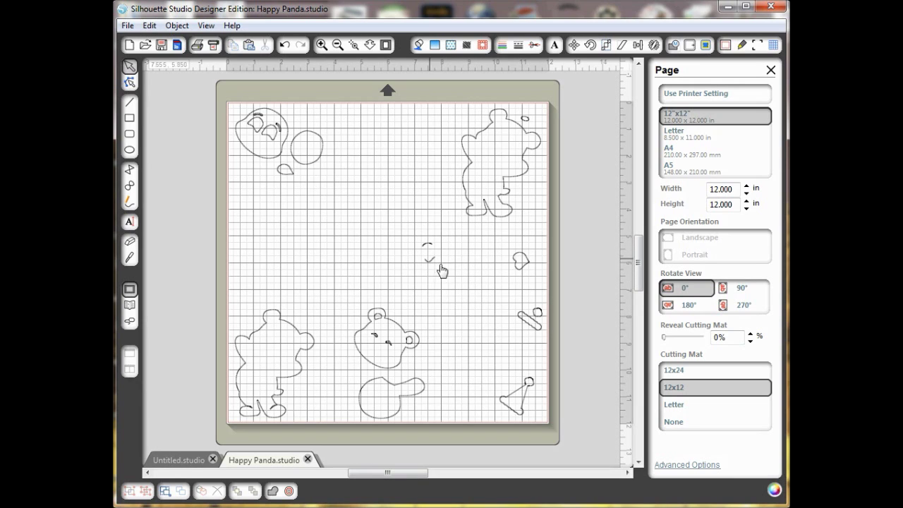
{"action": "left_click", "coordinate": [362, 111]}
{"action": "left_click", "coordinate": [282, 47]}
{"action": "left_click_drag", "start_coordinate": [406, 225], "coordinate": [453, 276]}
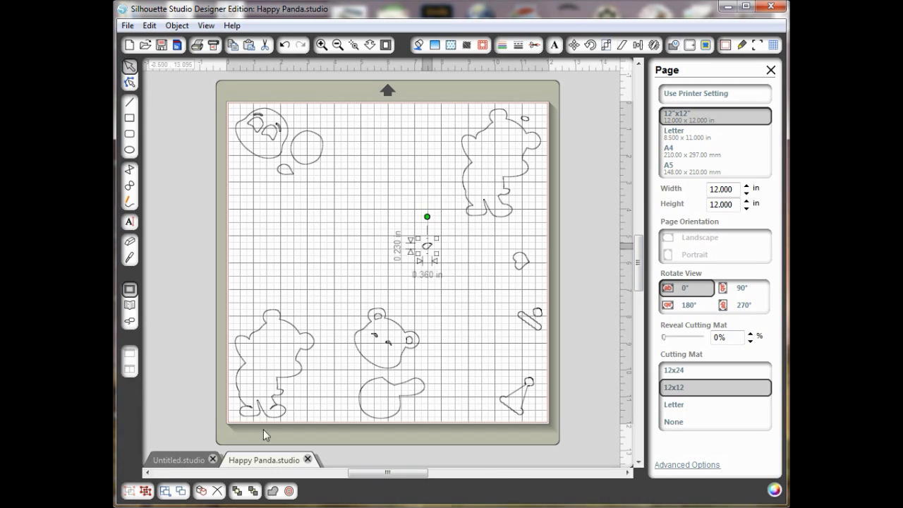
{"action": "left_click", "coordinate": [462, 299]}
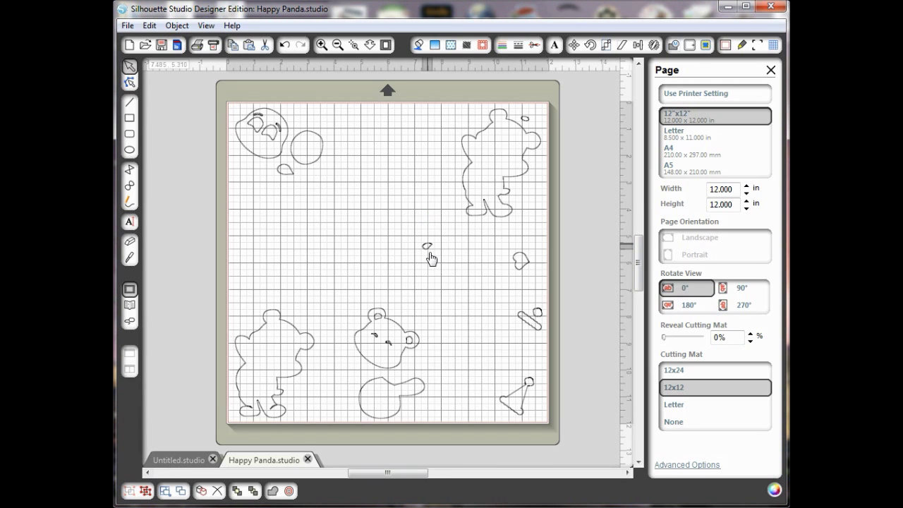
{"action": "left_click_drag", "start_coordinate": [431, 258], "coordinate": [469, 261]}
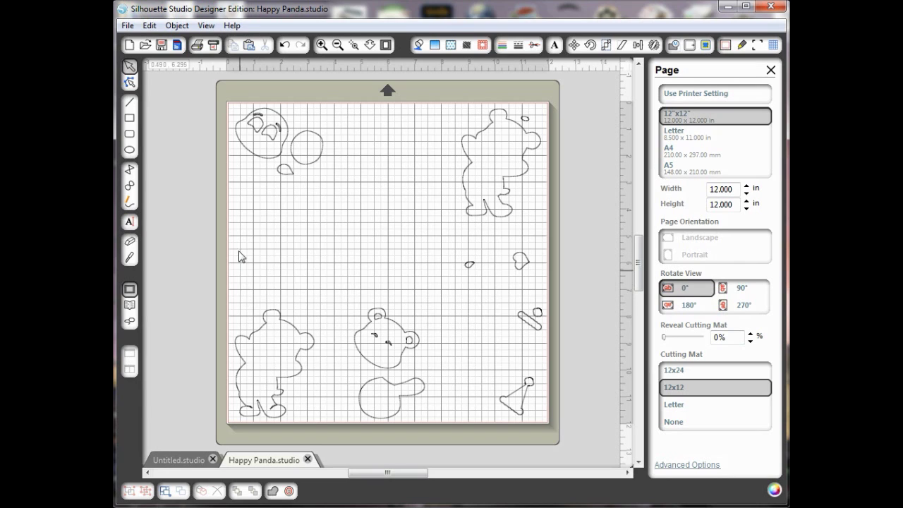
- Show the Cut Style window so every panda piece appears as a cut line
{"action": "left_click", "coordinate": [535, 45]}
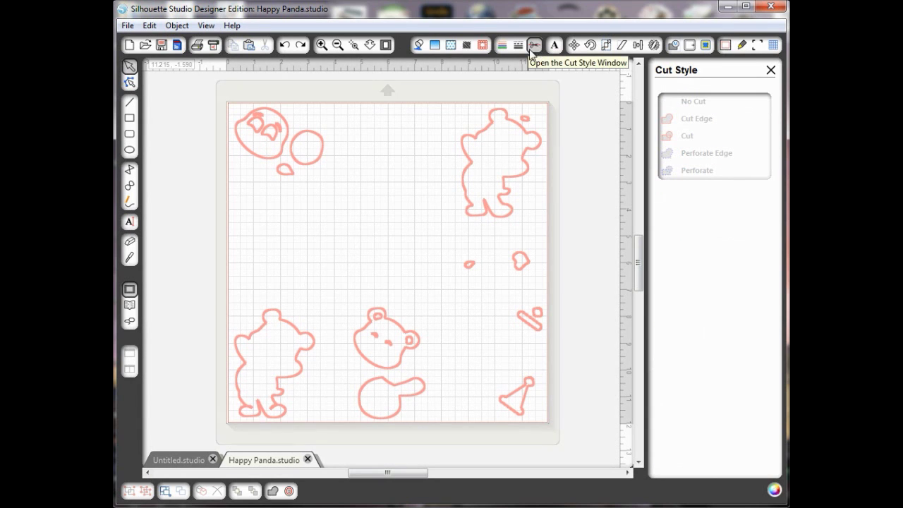